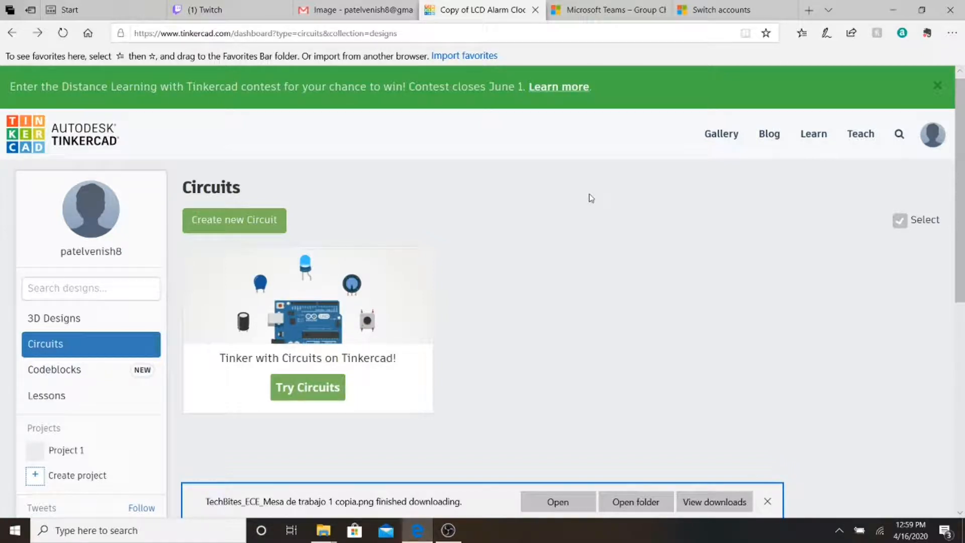
- Dismiss the finished-download notification and create a new circuit from the Circuits dashboard
scroll(591, 198, "down", 2)
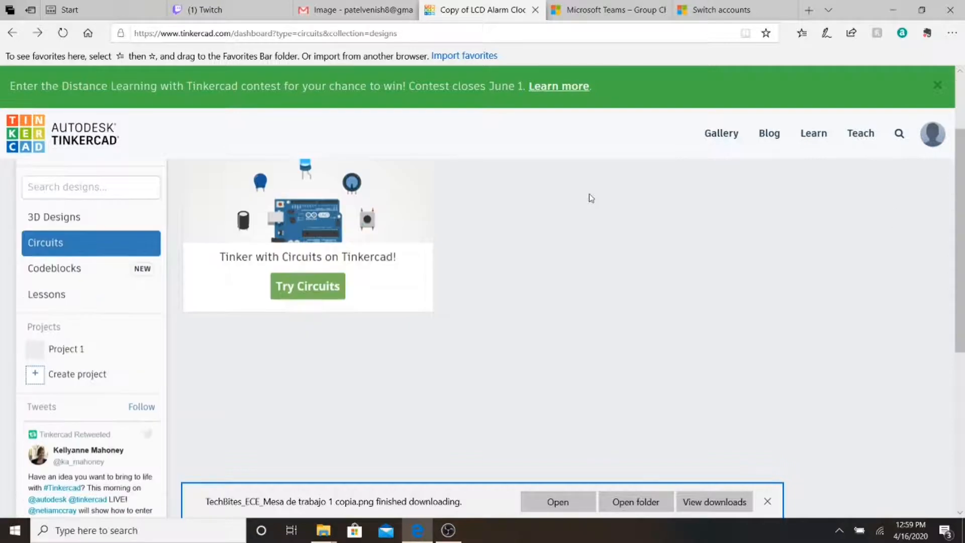
scroll(590, 197, "up", 2)
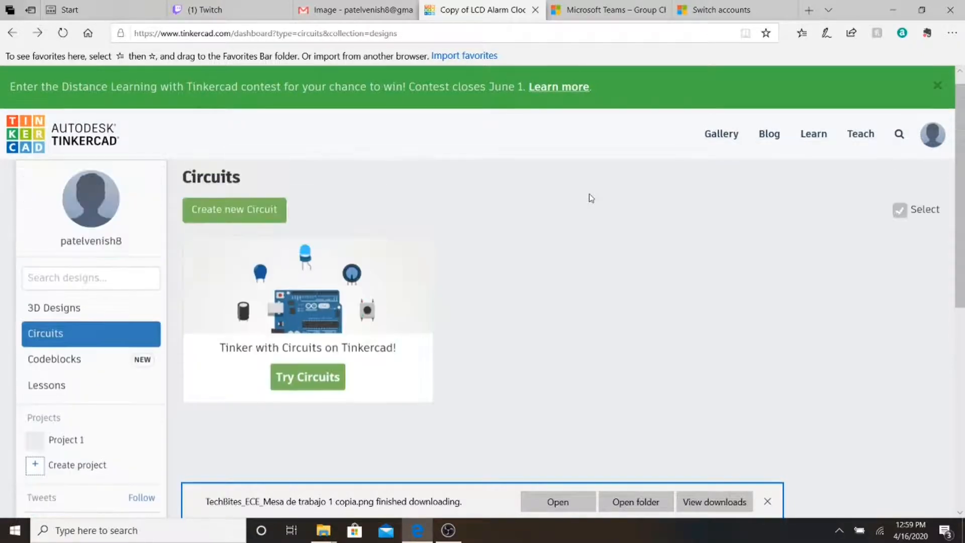
left_click(767, 501)
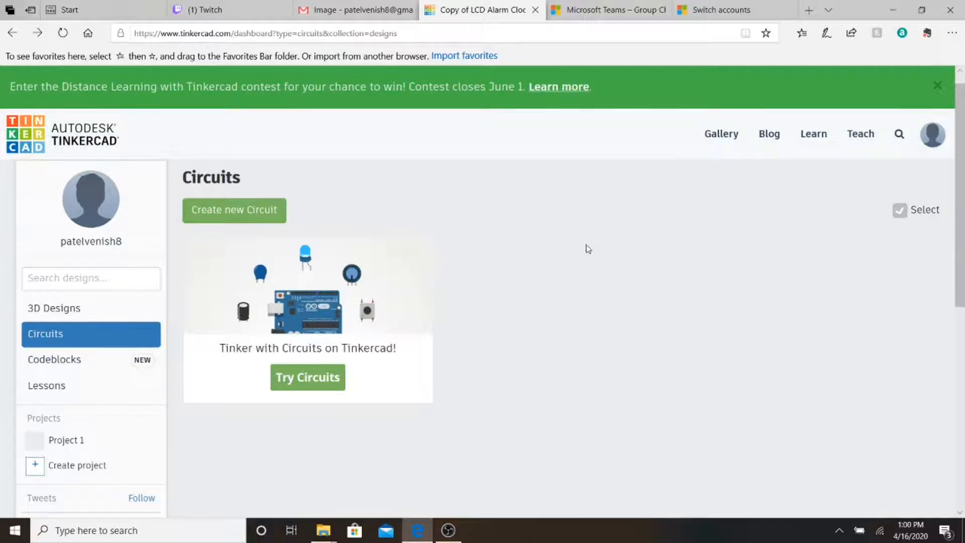
left_click(208, 214)
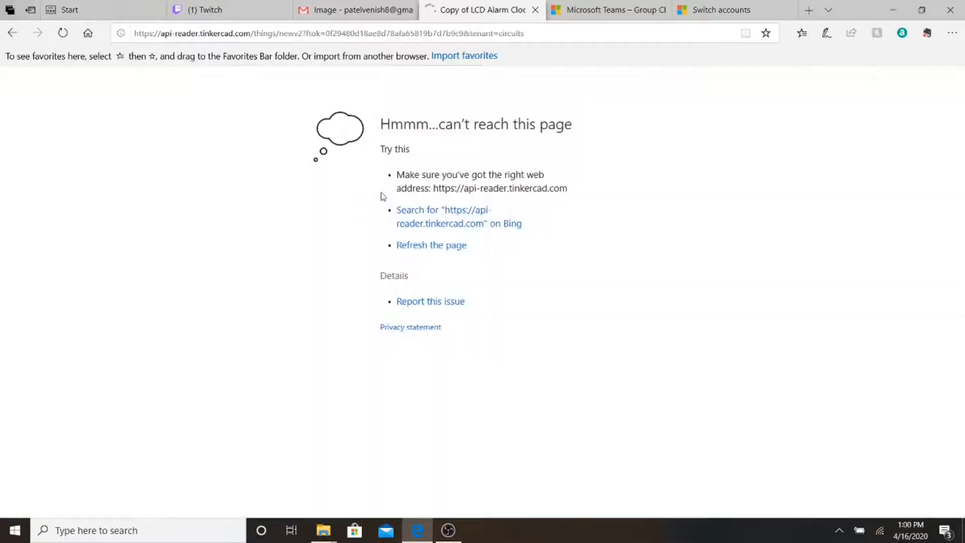
- Troubleshoot the lost internet connection by testing google.com in a new browser tab, and return to the new circuit
left_click(60, 33)
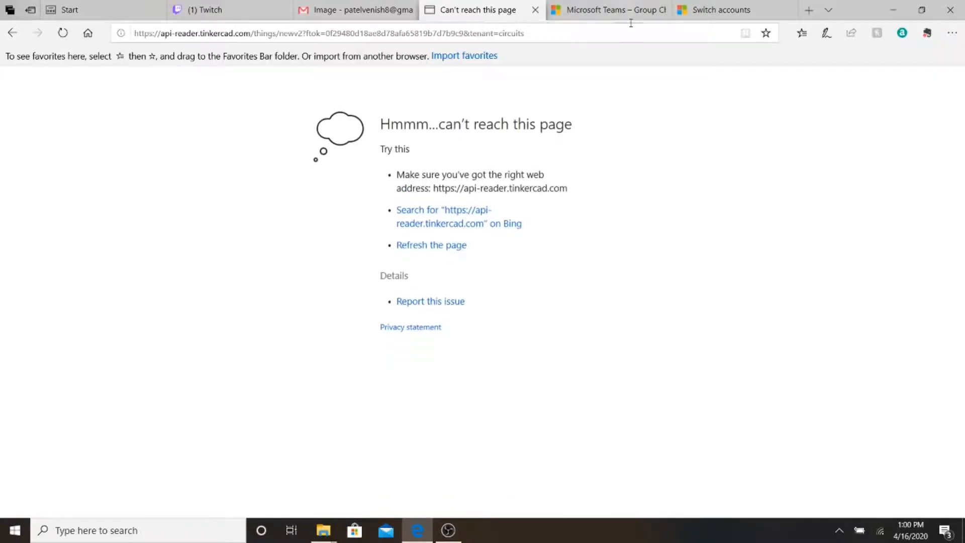
left_click(809, 10)
type("g")
key("Return")
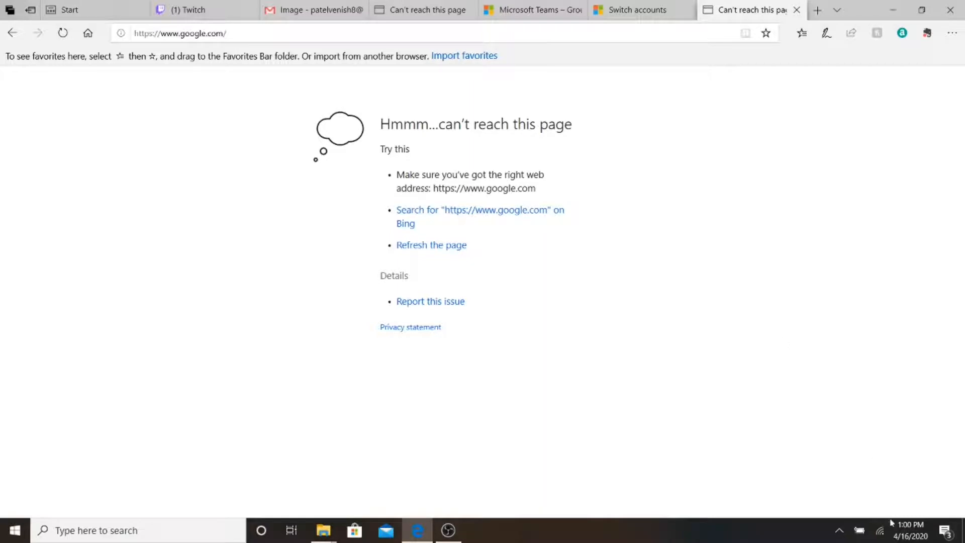
left_click(881, 532)
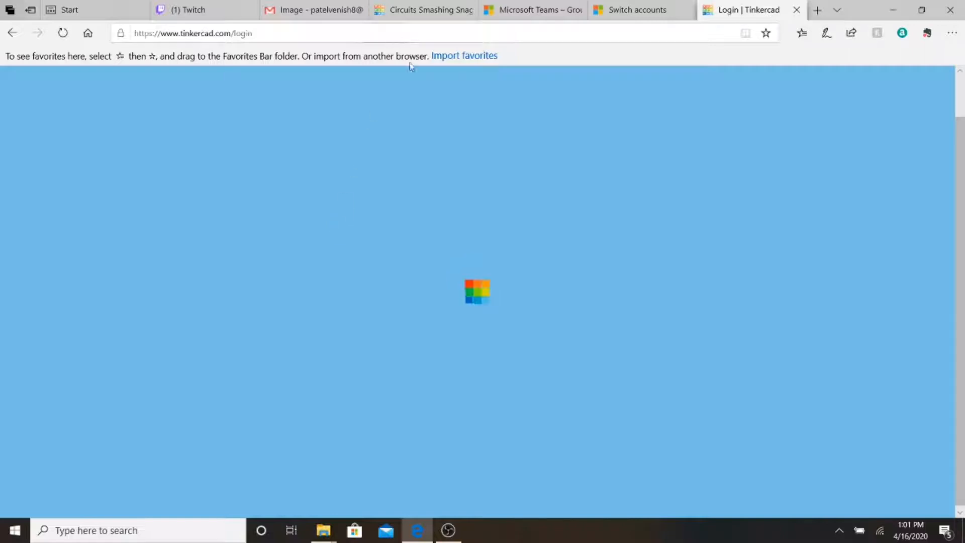
left_click(440, 5)
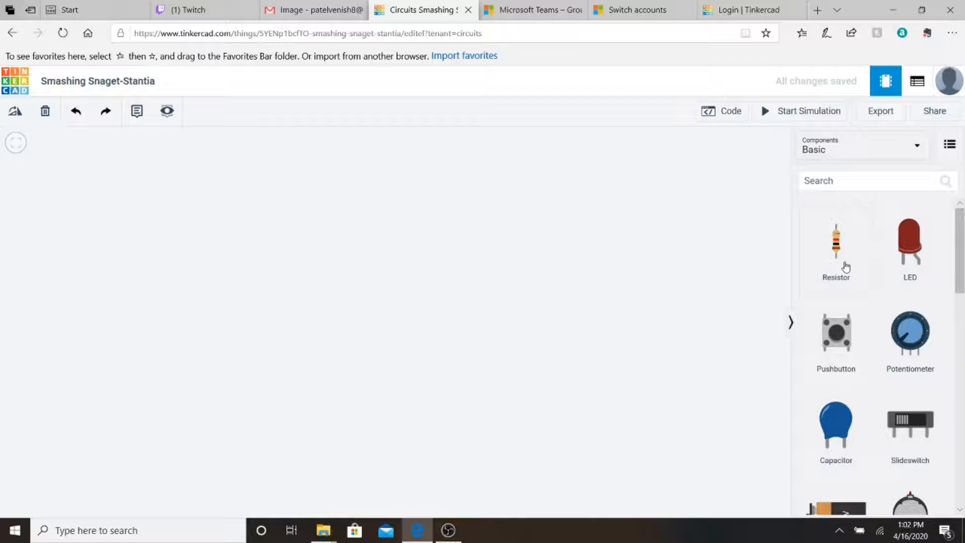
- Place a resistor and a red LED in the empty circuit workspace
left_click_drag(846, 267, 451, 257)
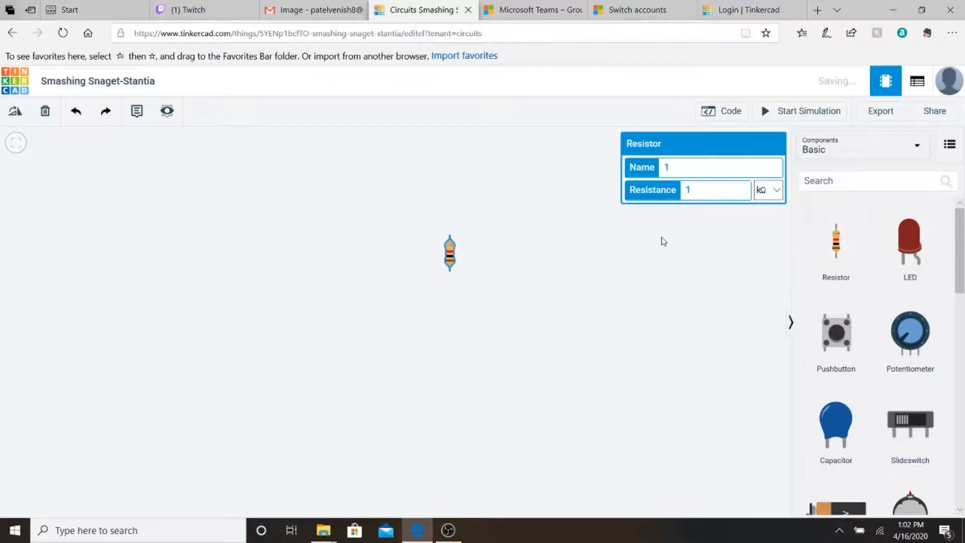
left_click_drag(909, 241, 405, 192)
- Add an Arduino Uno R3 from the component library and position the resistor and LED above its digital pins
left_click(832, 180)
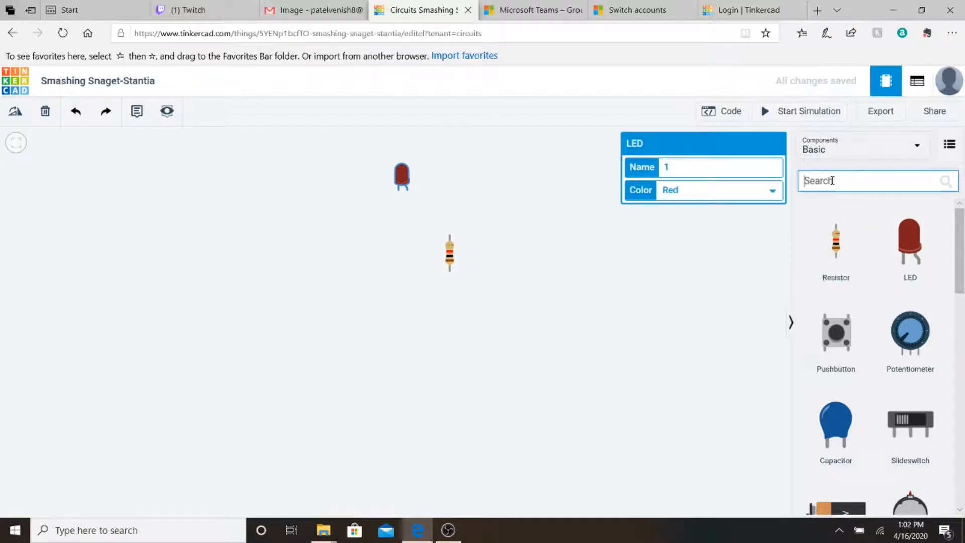
type("ar")
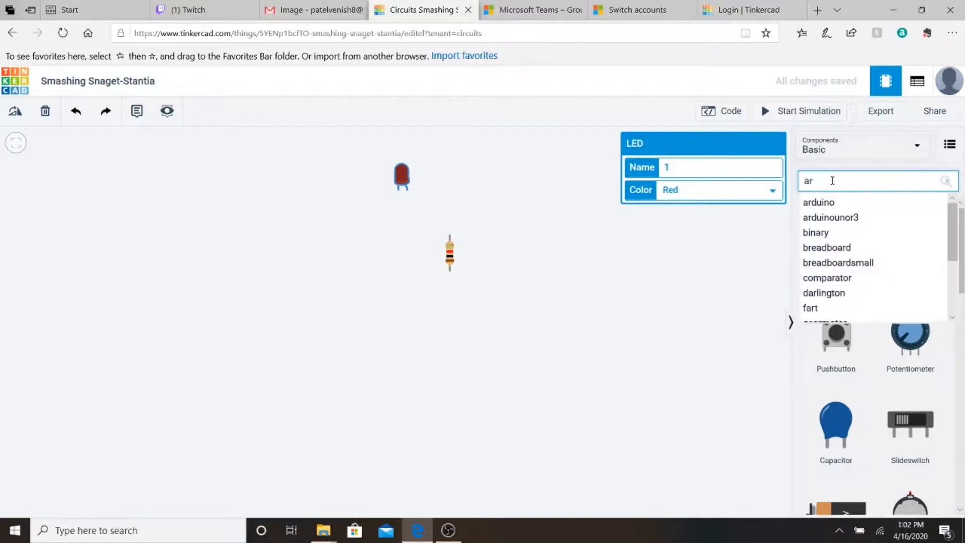
left_click(831, 202)
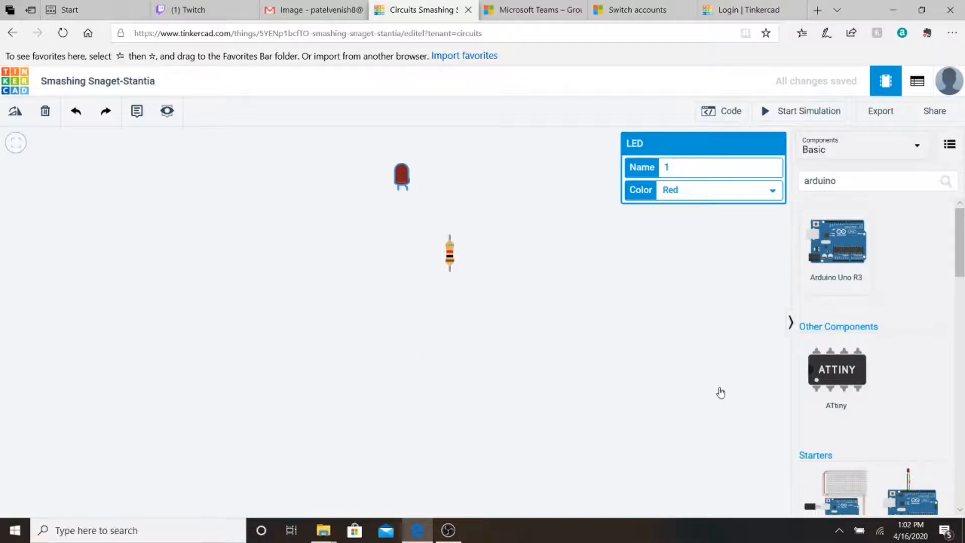
key("ctrl+v")
left_click_drag(452, 248, 336, 198)
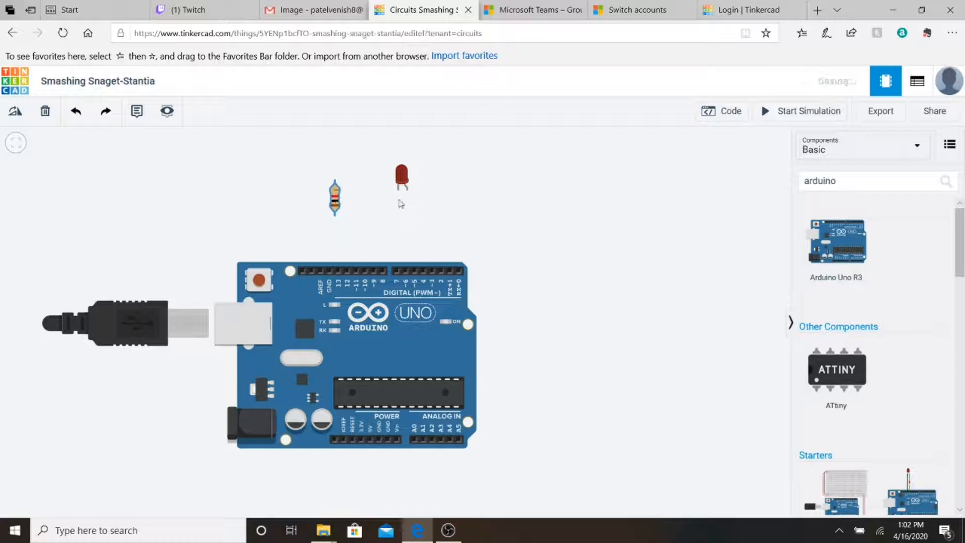
left_click_drag(401, 177, 284, 137)
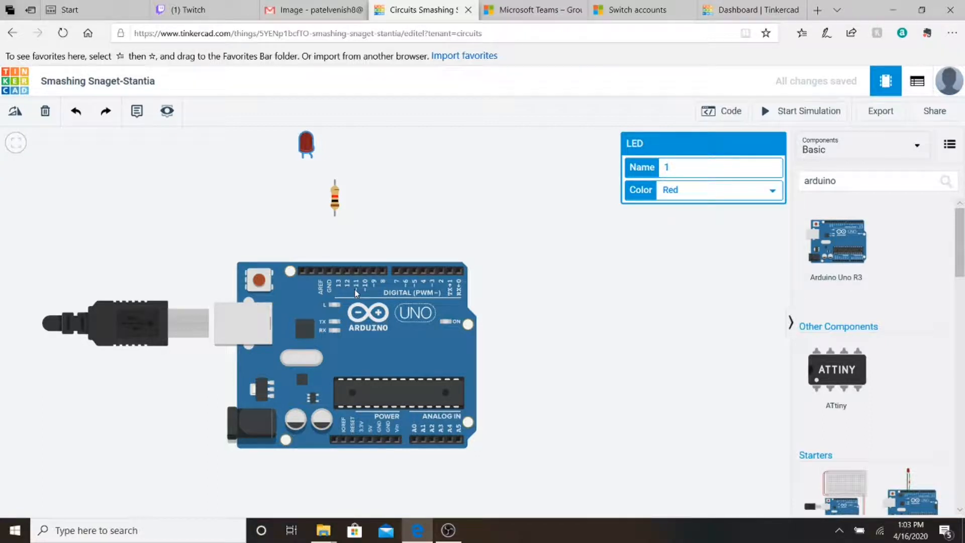
- Examine the Arduino's digital, power and analog pin headers up close
scroll(458, 291, "up", 4, "ctrl")
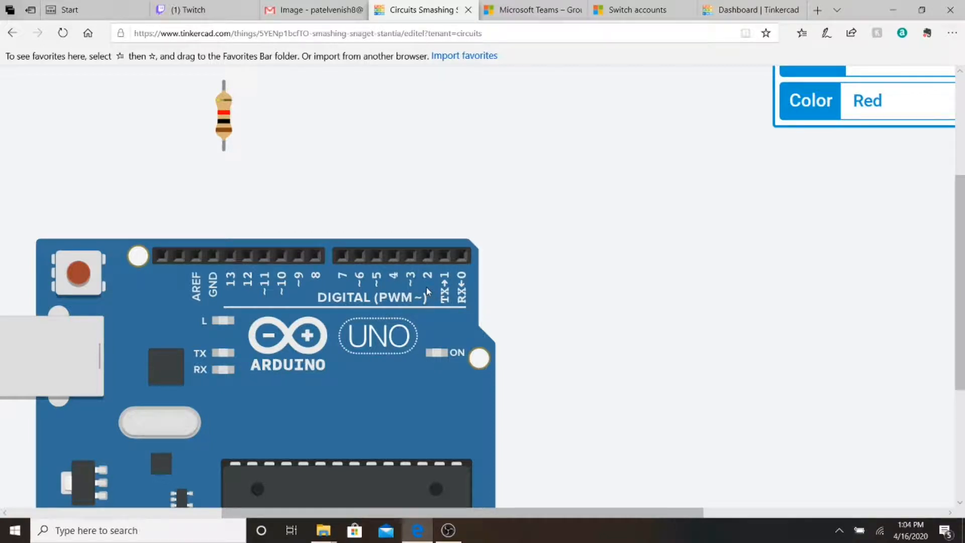
scroll(339, 314, "left", 2)
scroll(339, 314, "down", 1)
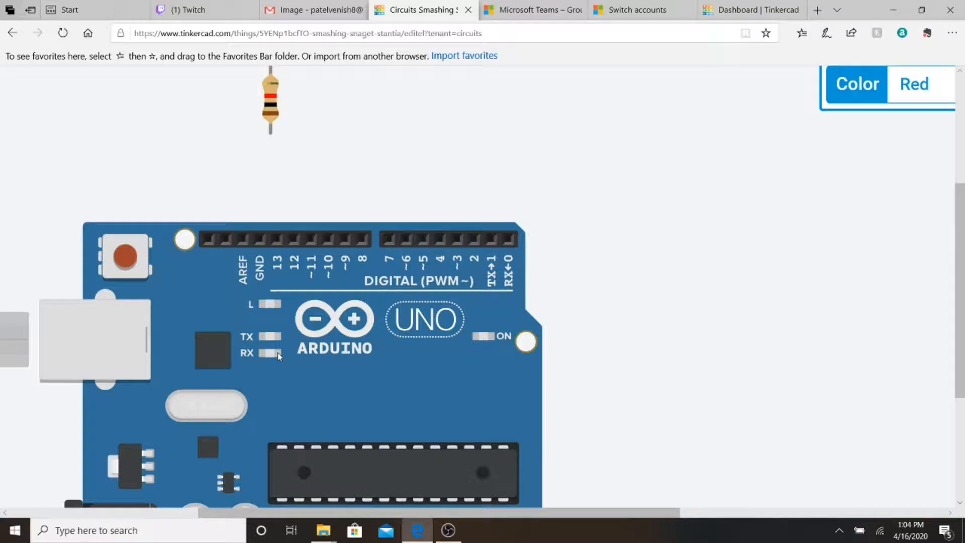
scroll(278, 357, "down", 2)
scroll(279, 357, "up", 1)
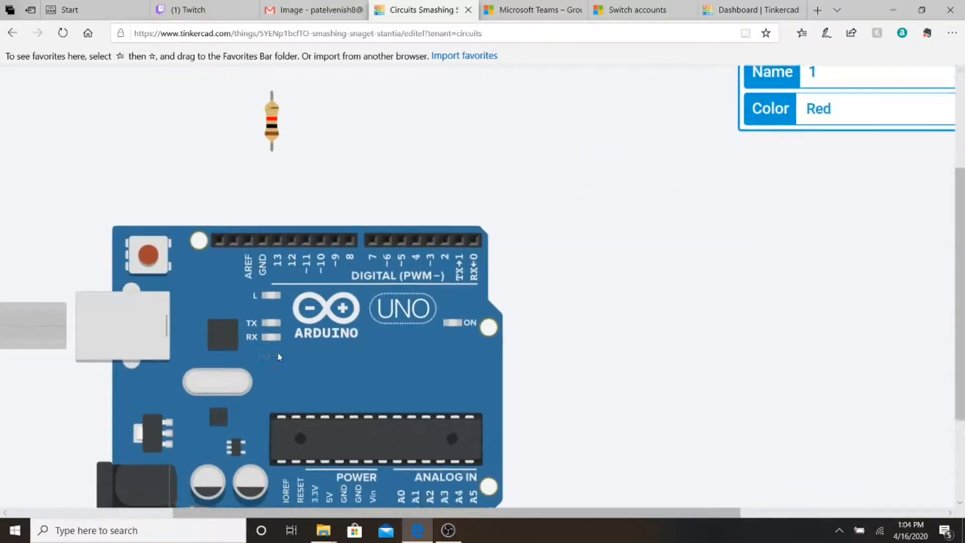
scroll(279, 357, "down", 2)
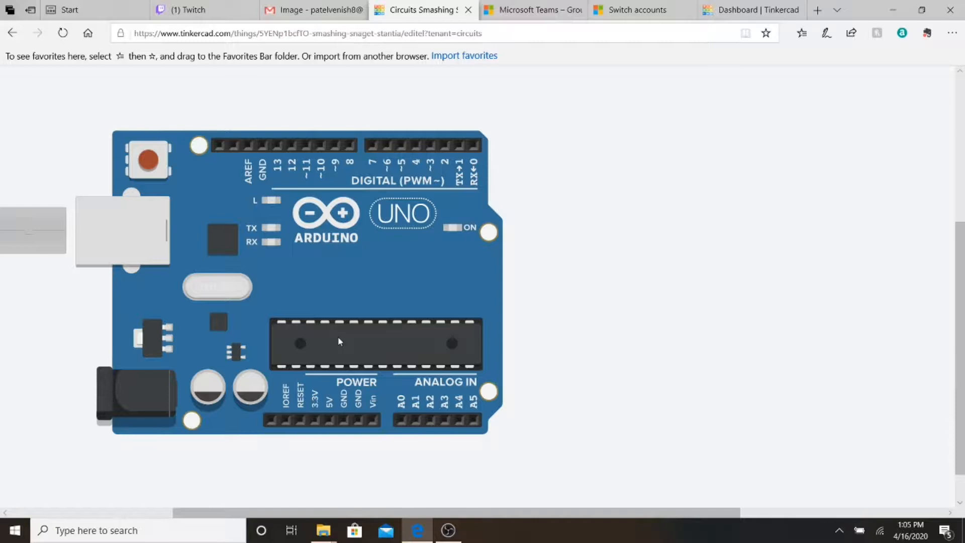
scroll(422, 318, "down", 3)
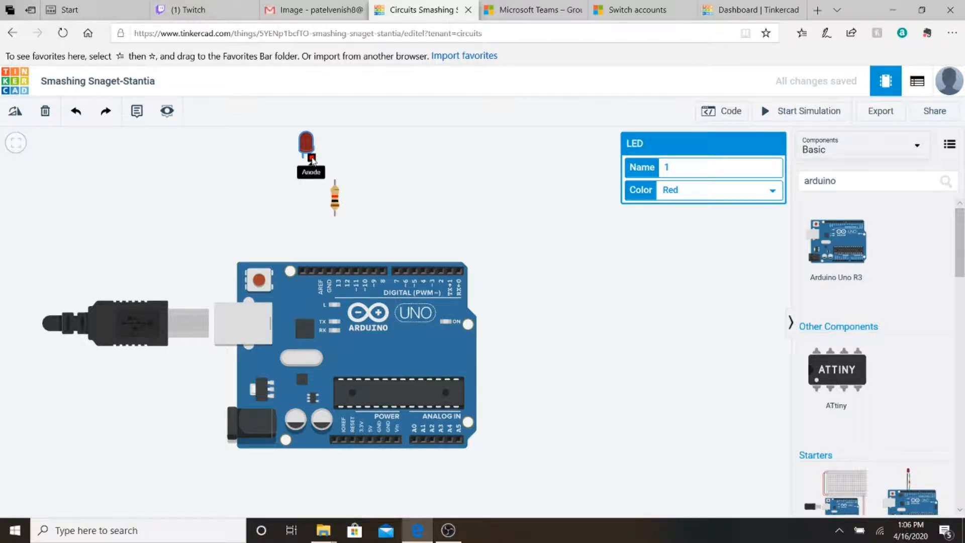
- Wire the LED's anode to the resistor's Terminal 2 and the resistor's Terminal 1 to Arduino digital pin 13
left_click(311, 159)
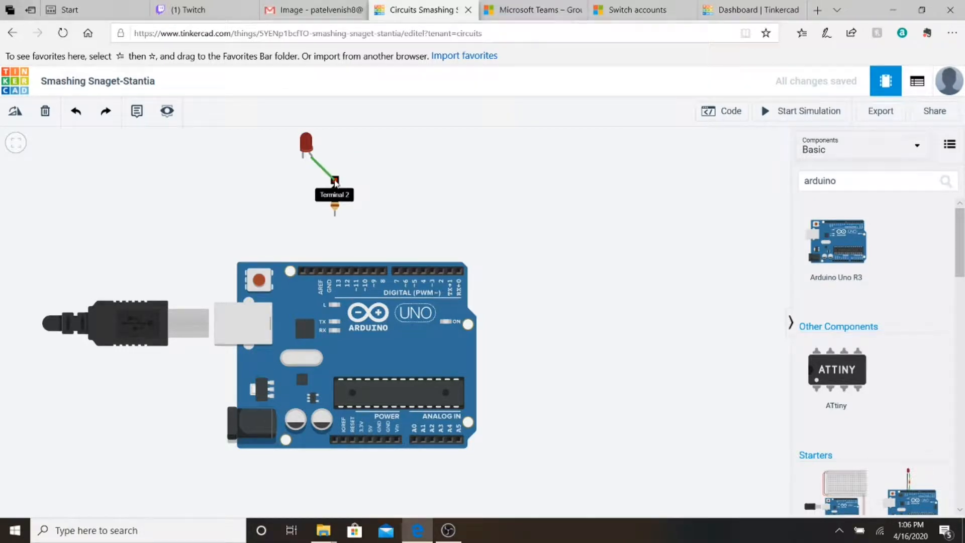
left_click(335, 181)
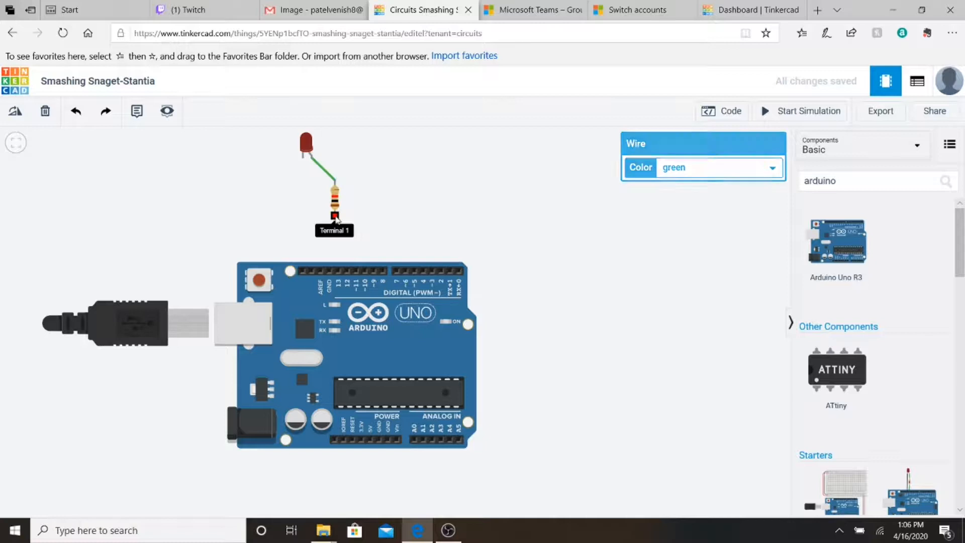
left_click(335, 217)
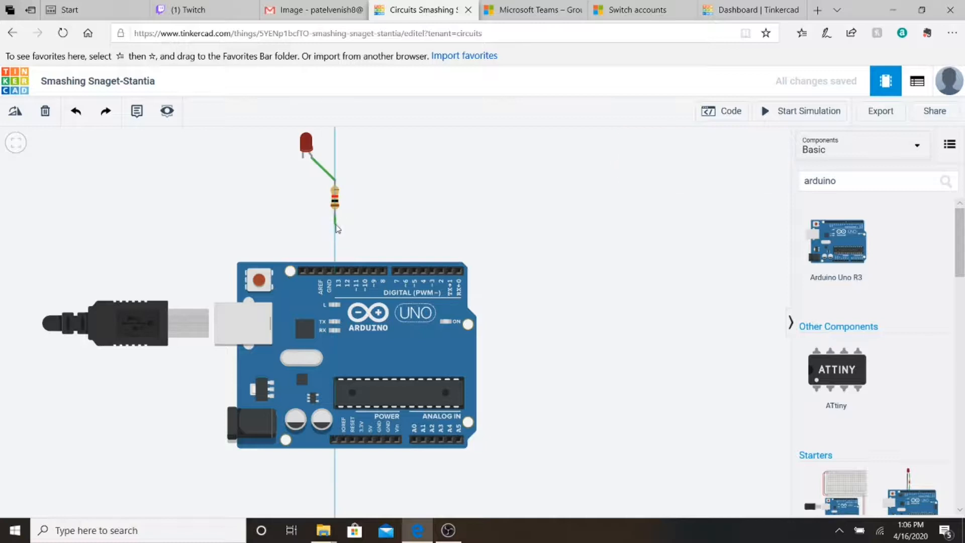
left_click(338, 272)
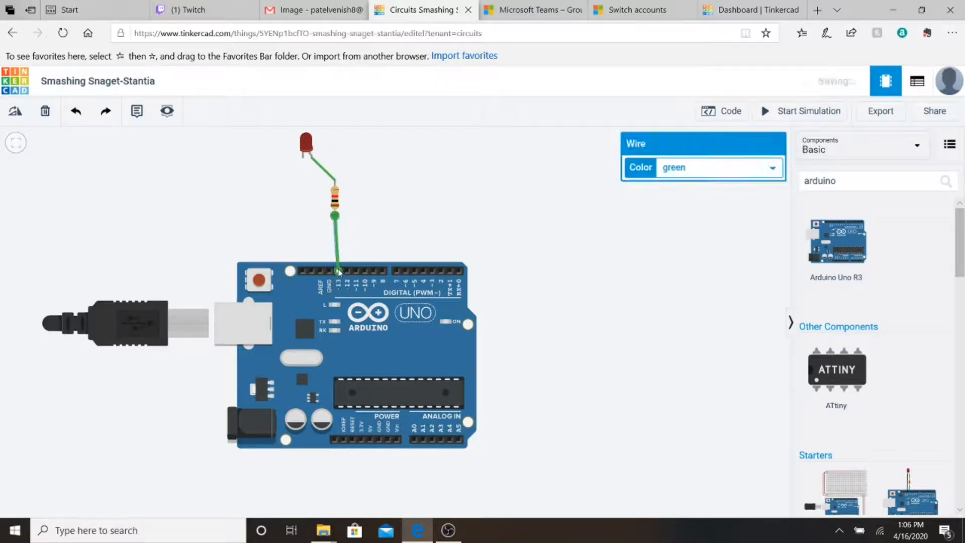
- Connect the LED's cathode to the Arduino GND pin beside pin 13 and colour that wire black
left_click(303, 160)
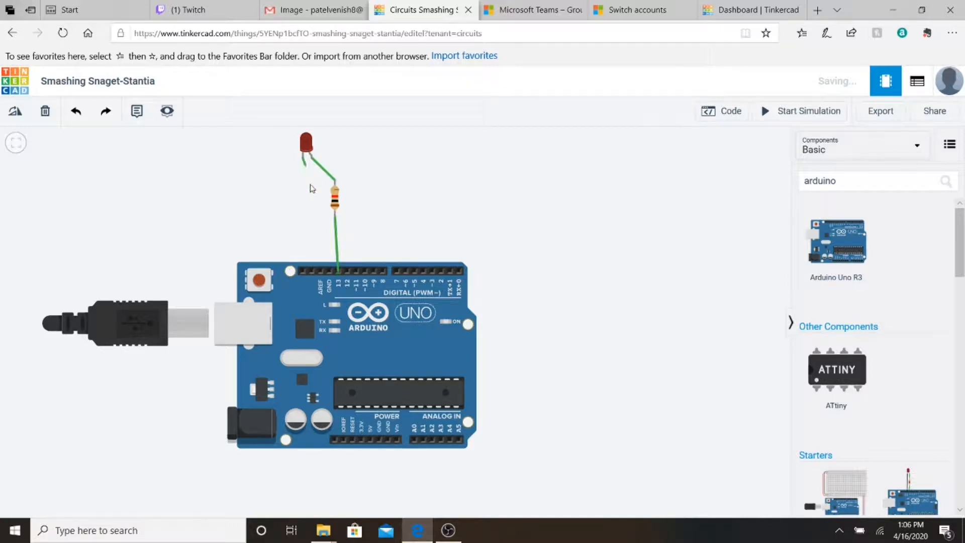
left_click(331, 272)
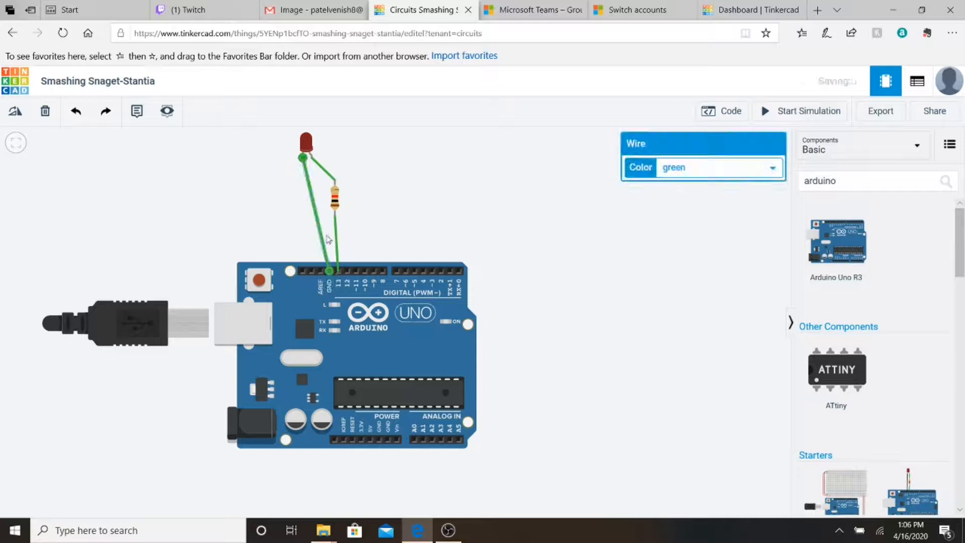
left_click(733, 169)
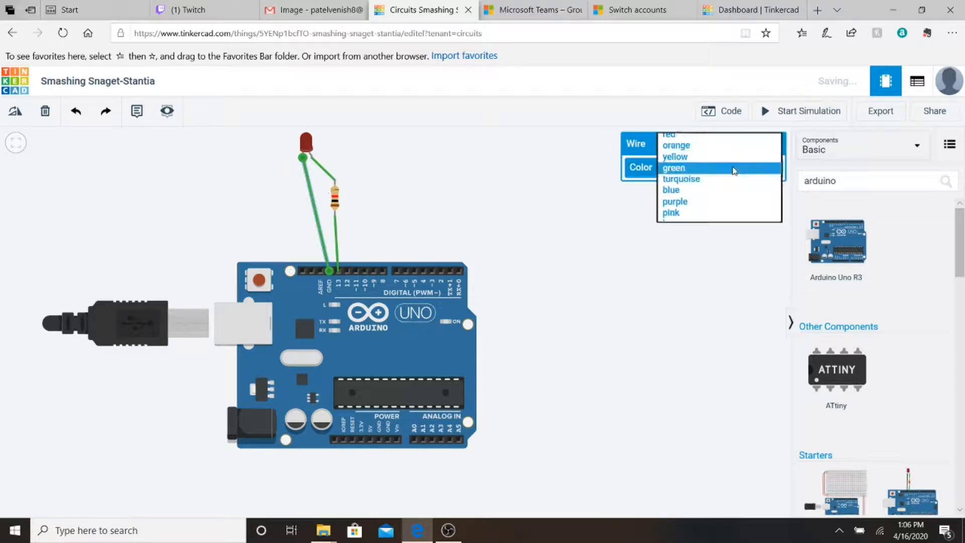
left_click(715, 124)
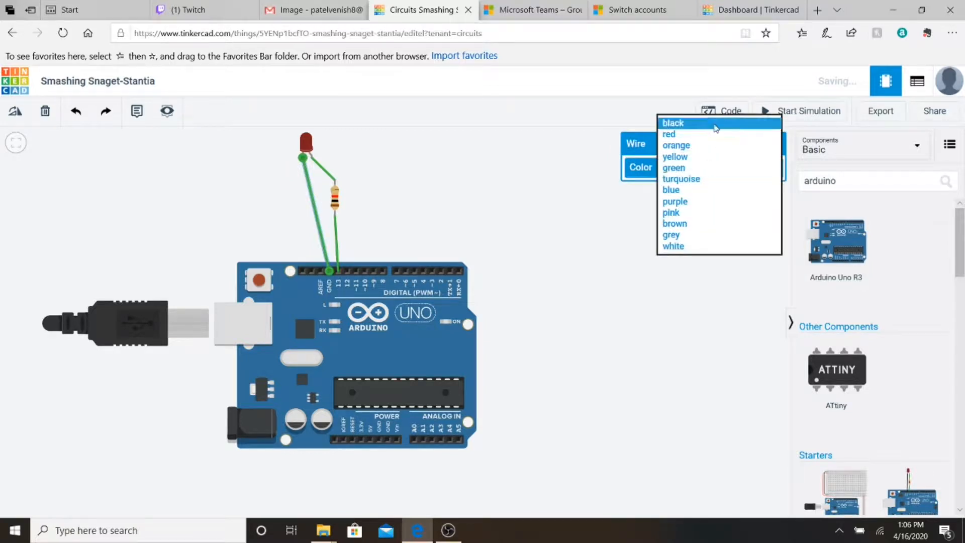
left_click(430, 203)
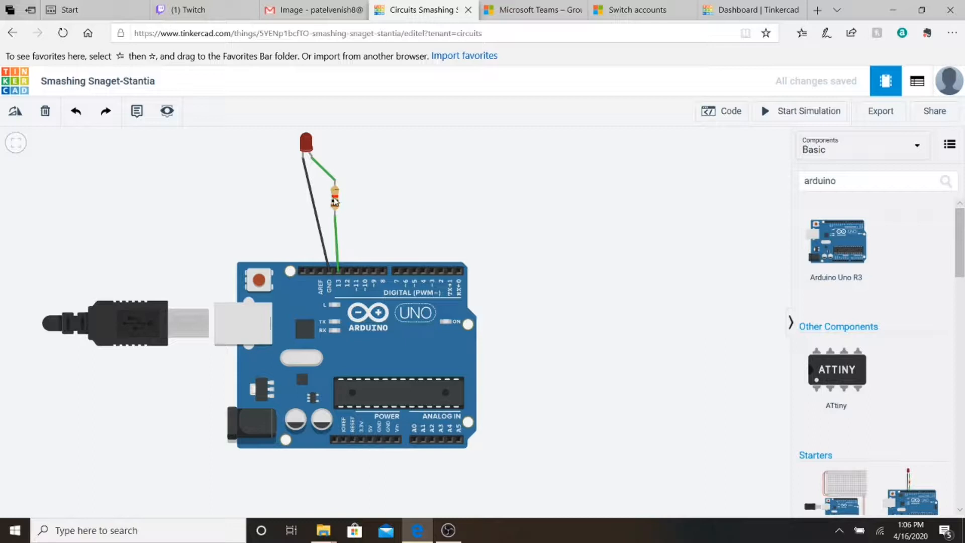
- Align the resistor directly above pin 13 and set its resistance to 220 Ω
mouse_move(335, 201)
left_mouse_down()
mouse_move(403, 197)
mouse_move(324, 197)
mouse_move(340, 199)
left_mouse_up()
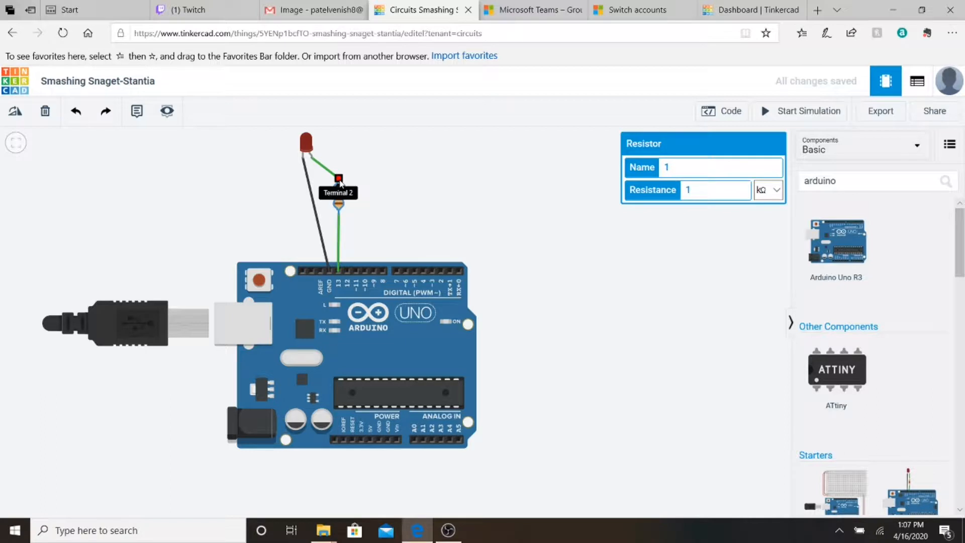
left_click(339, 269)
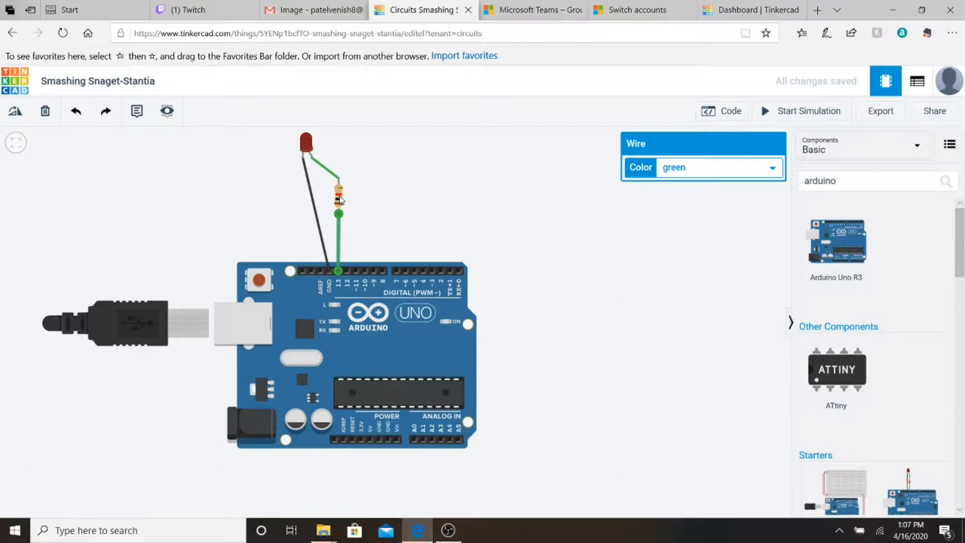
left_click(340, 200)
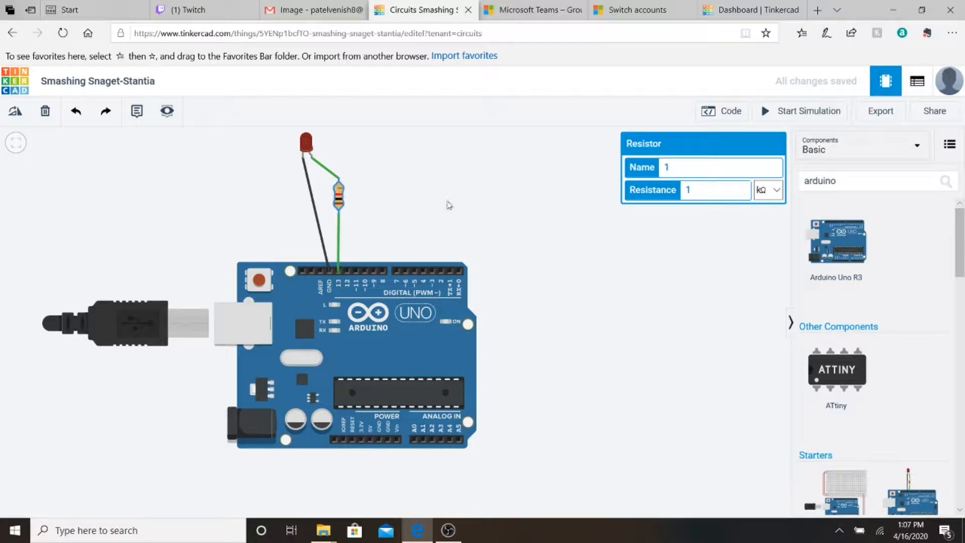
left_click(708, 190)
key("BackSpace")
type("220")
left_click(769, 190)
left_click(766, 179)
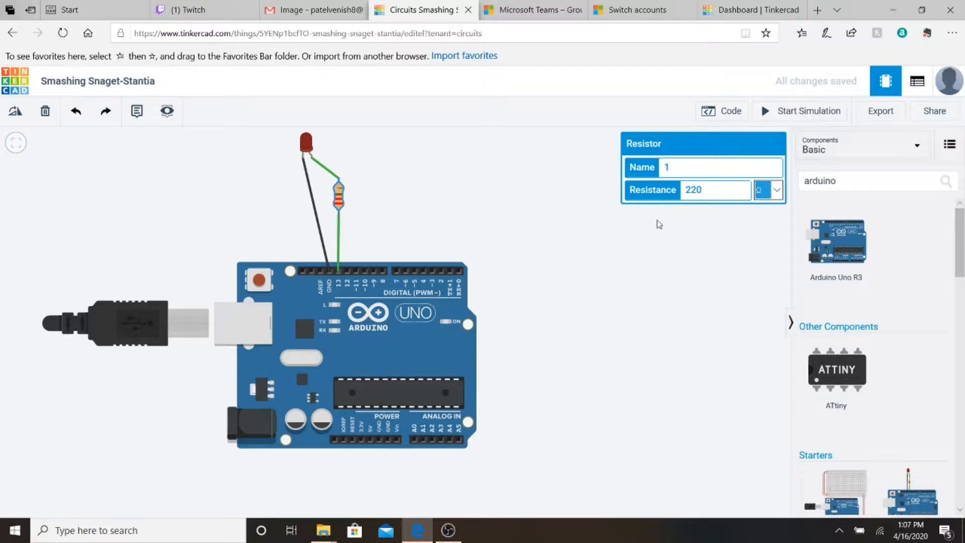
left_click(562, 223)
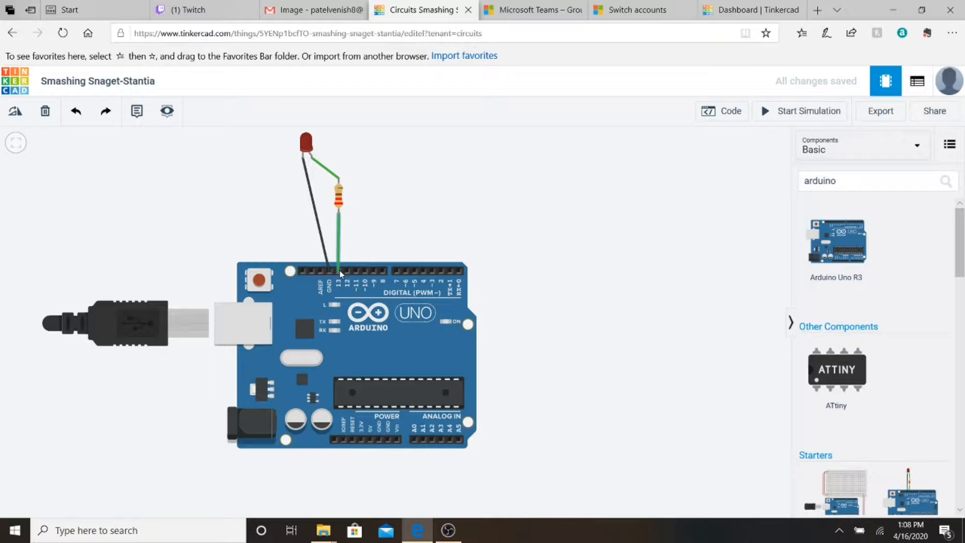
- Nudge the Arduino Uno board slightly right and downward with its wires attached
left_click(304, 163)
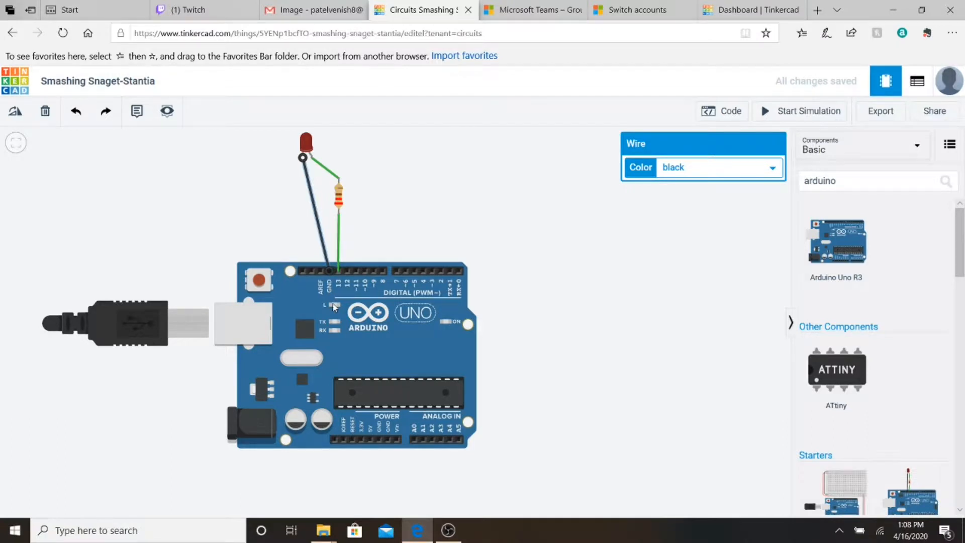
left_click_drag(334, 307, 340, 310)
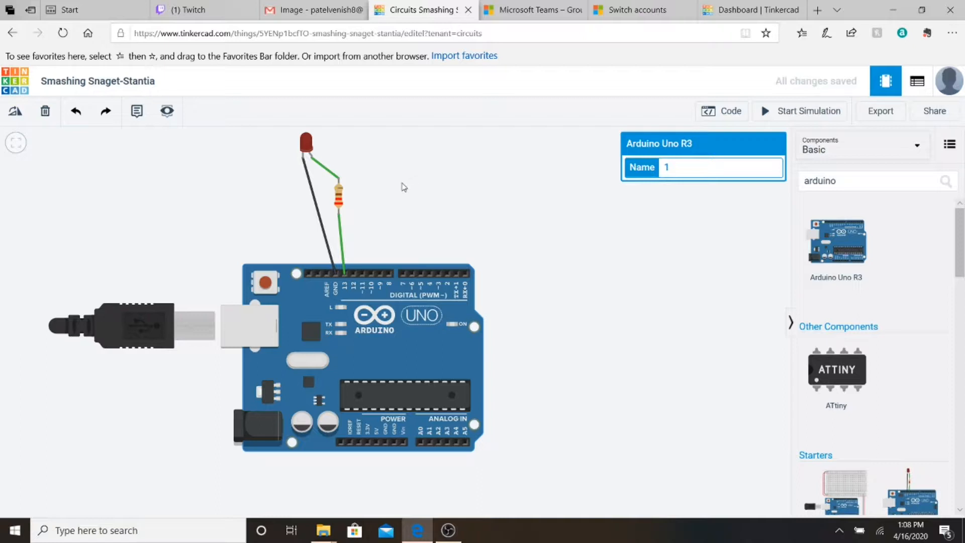
- Simulate the circuit to check the LED's blinking and show the Arduino's block code, ending with the simulation stopped
left_click(782, 113)
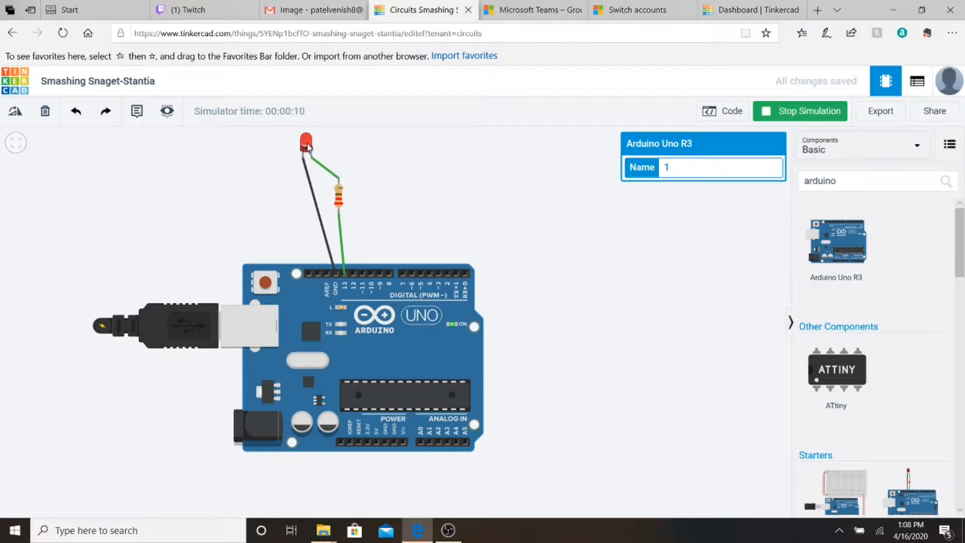
left_click(724, 112)
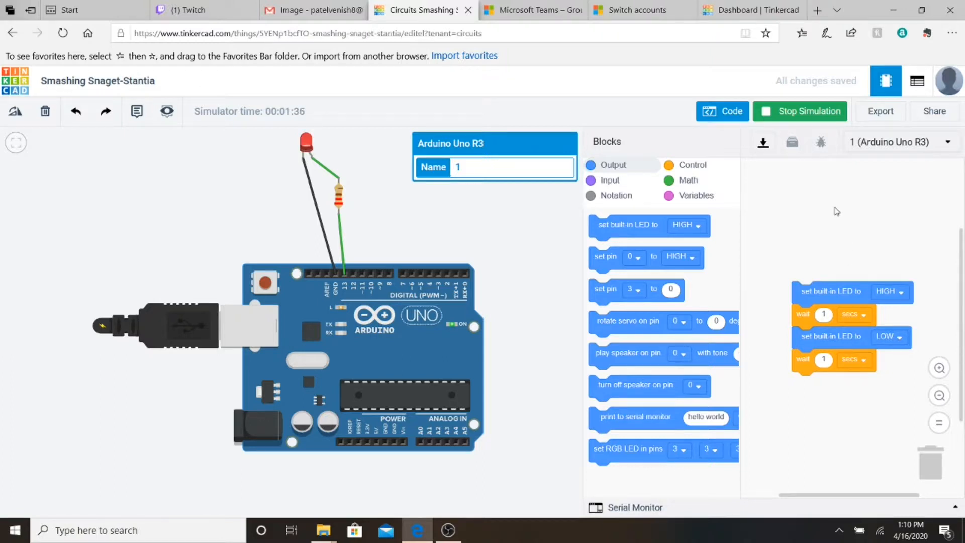
left_click(817, 114)
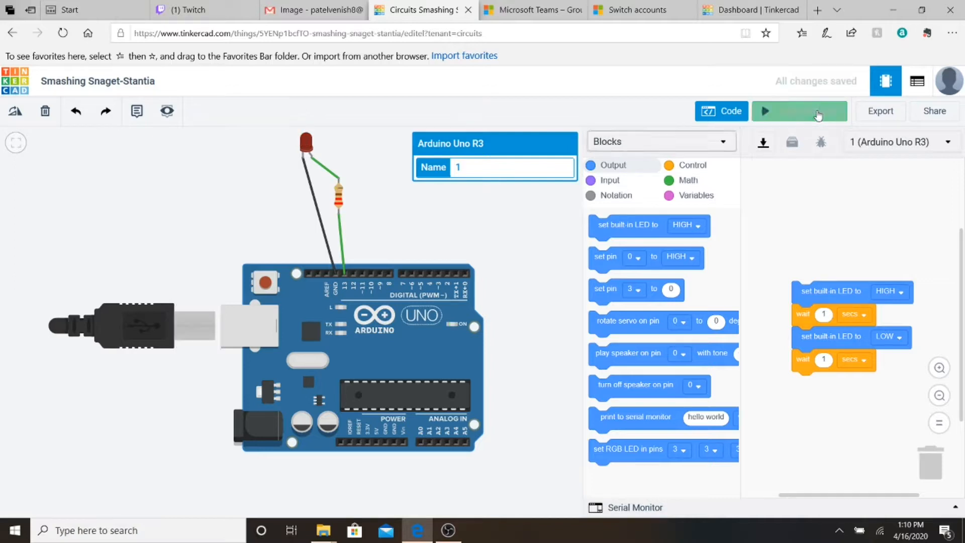
- Display the program as Blocks + Text to examine the generated Arduino code, and return to the Blocks-only view
left_click(714, 146)
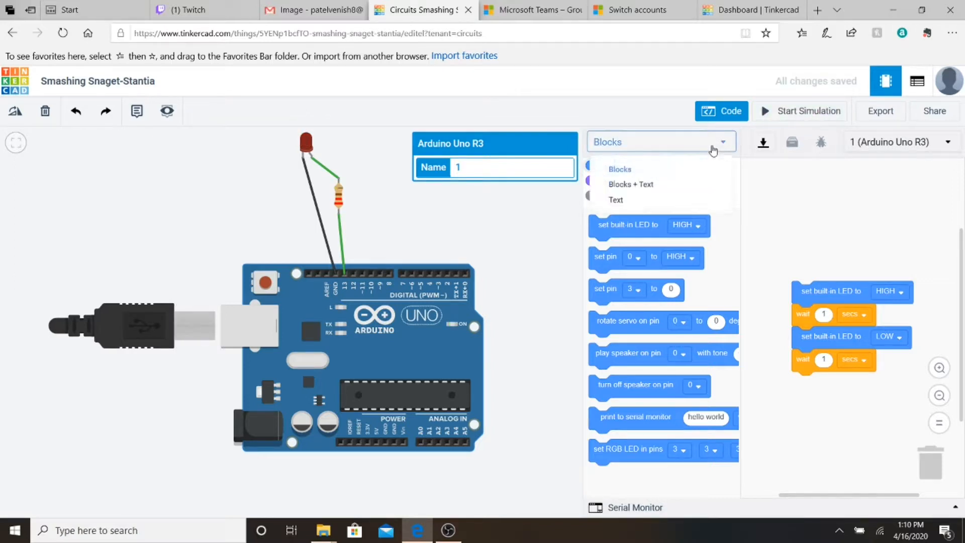
left_click(656, 185)
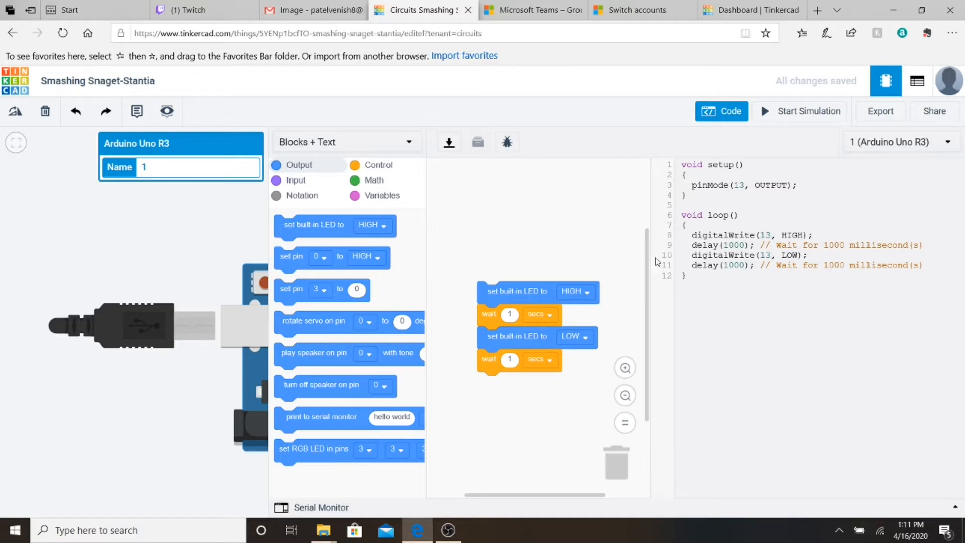
left_click(352, 143)
left_click(349, 167)
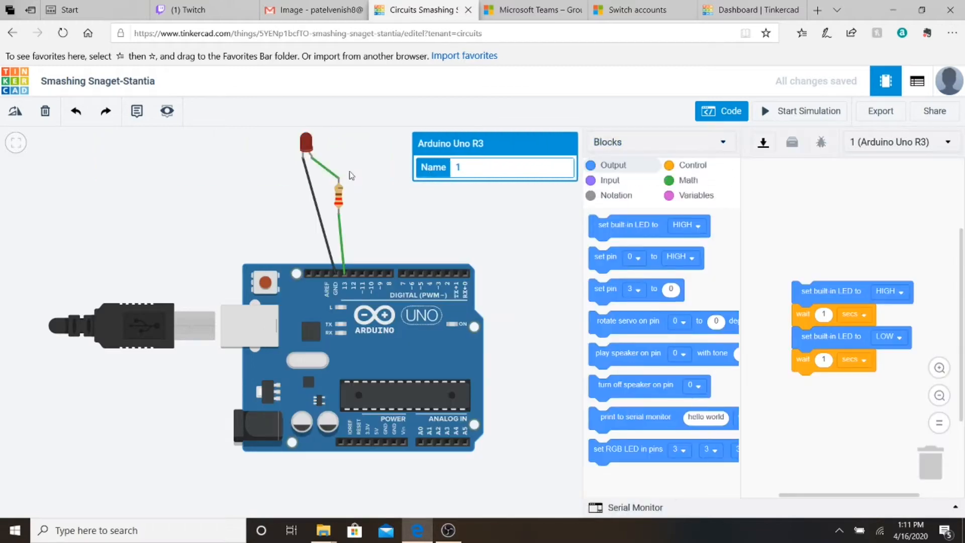
- Set the wait after the built-in LED HIGH block to 2 secs and simulate the circuit
left_click(864, 315)
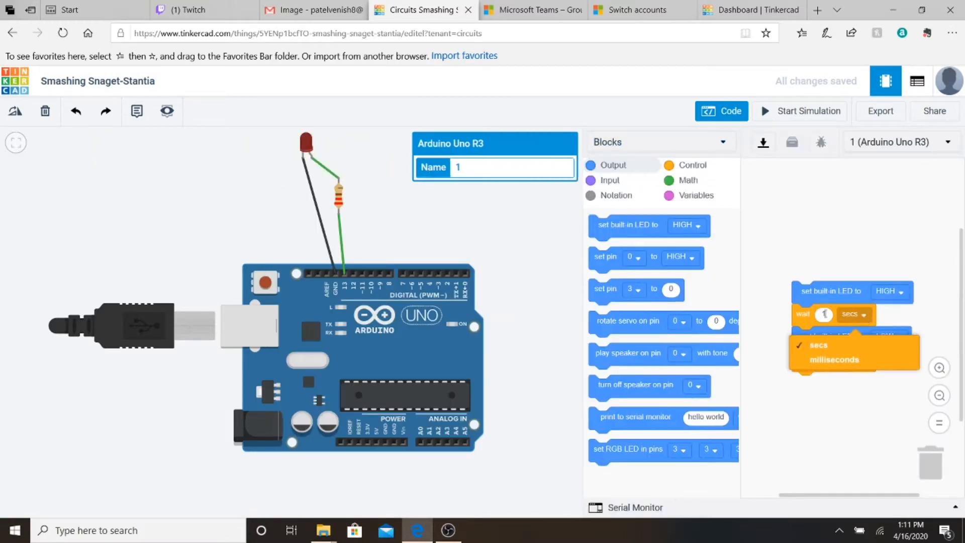
left_click(824, 315)
key("BackSpace")
type("2")
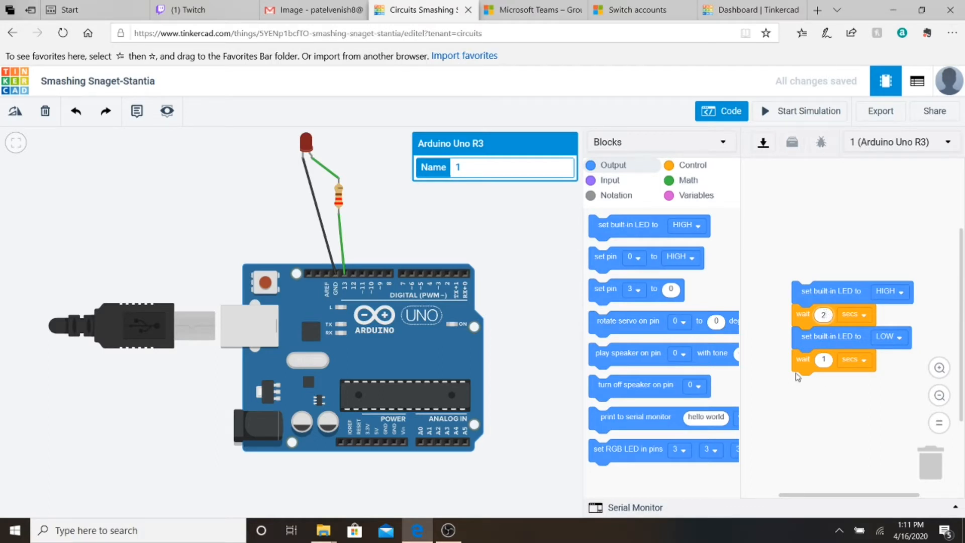
left_click(797, 111)
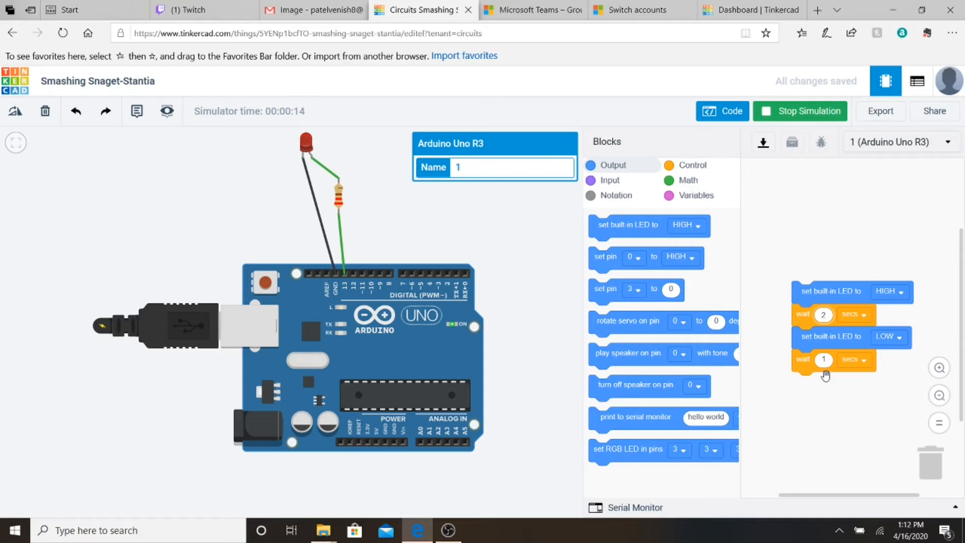
- Set the wait after the built-in LED HIGH block to 5 secs, then run the simulation and stop it
left_click(823, 315)
type("5")
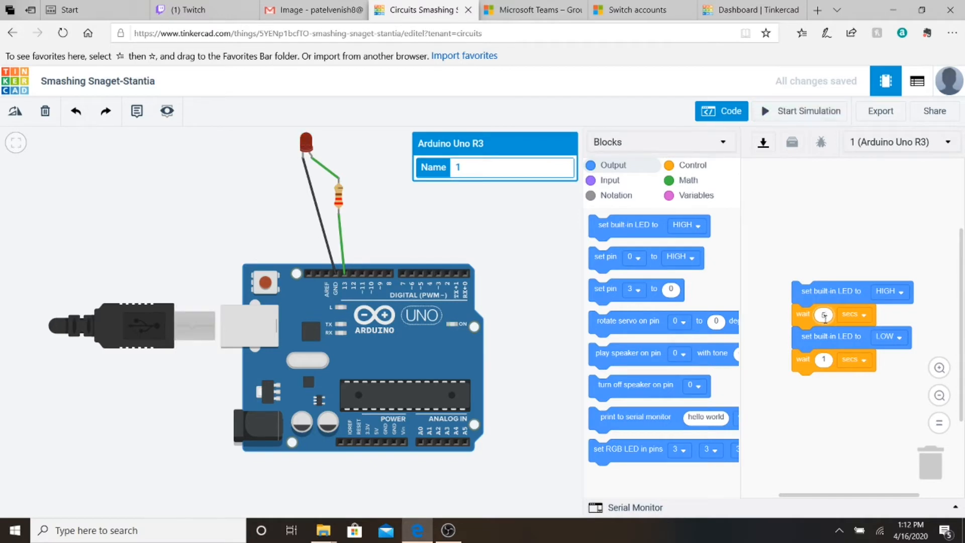
left_click(804, 113)
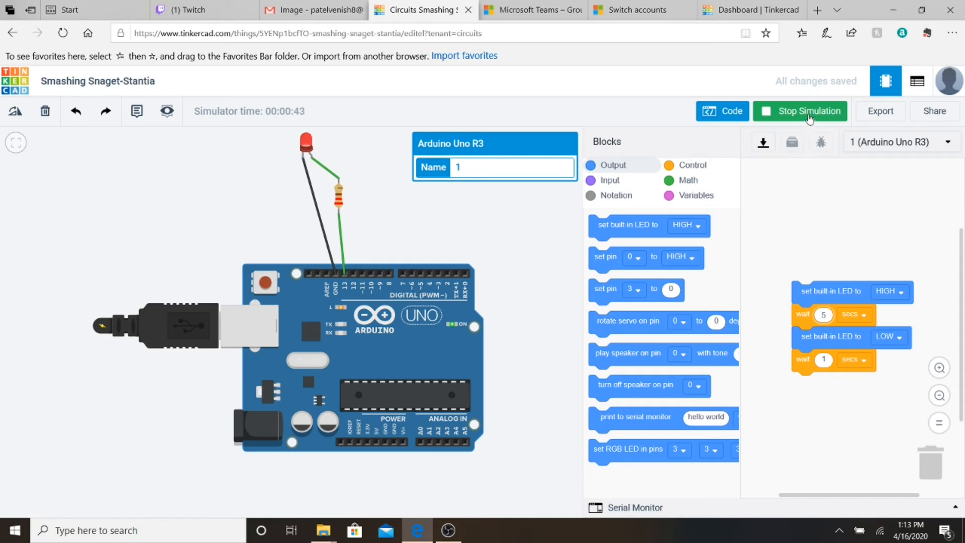
left_click(809, 115)
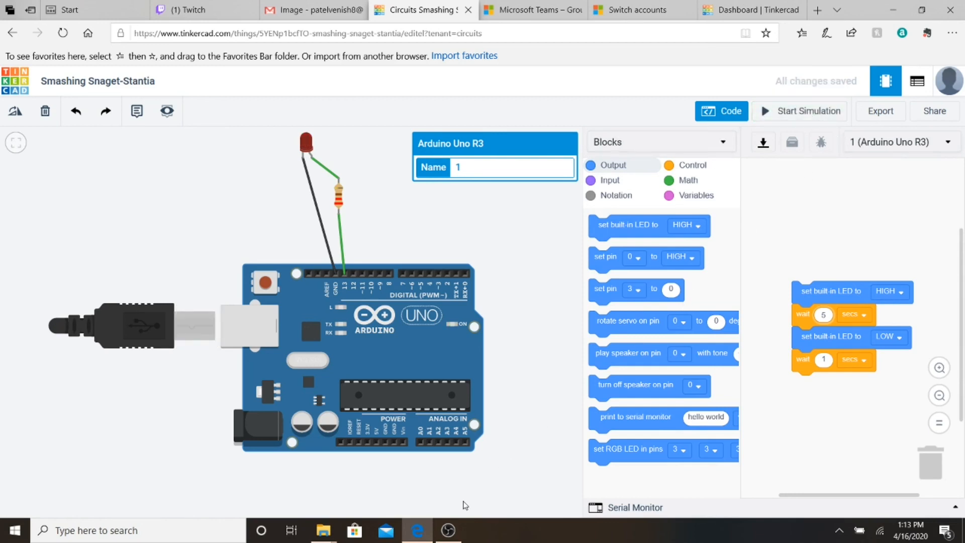
left_click(447, 530)
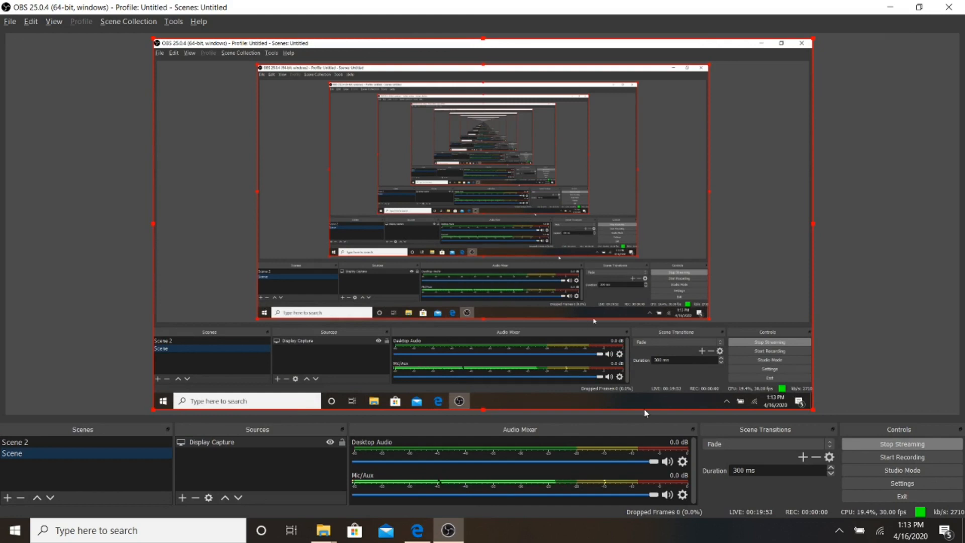